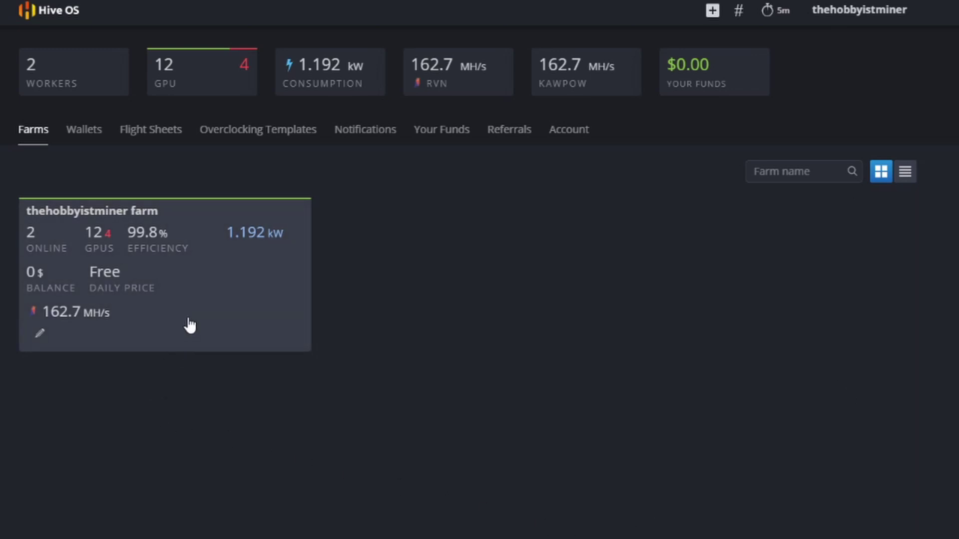
Step: Open the thehobbyistminer farm's Workers list showing Colossus, Havok and Mighty Mouse
click(253, 296)
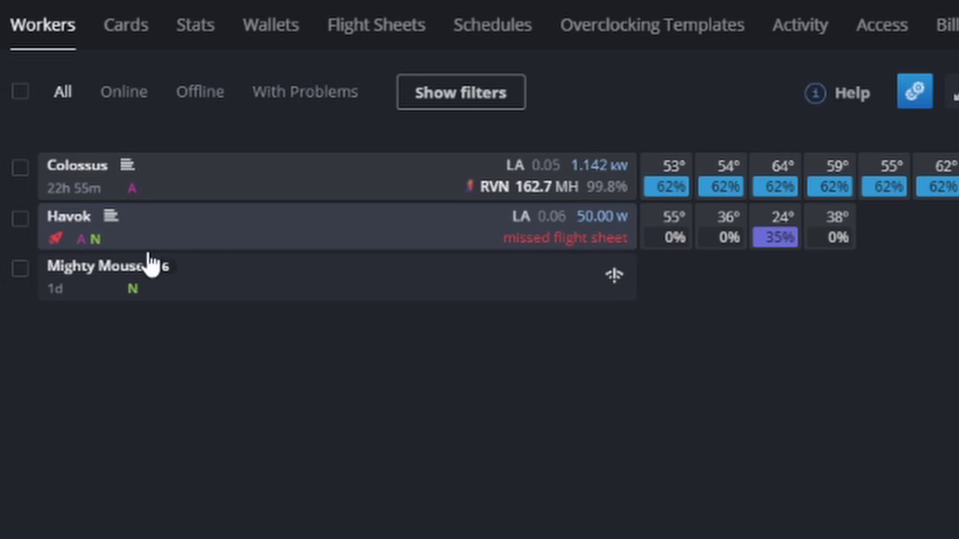
Step: Open the Havok worker's details page in Hive OS
click(79, 214)
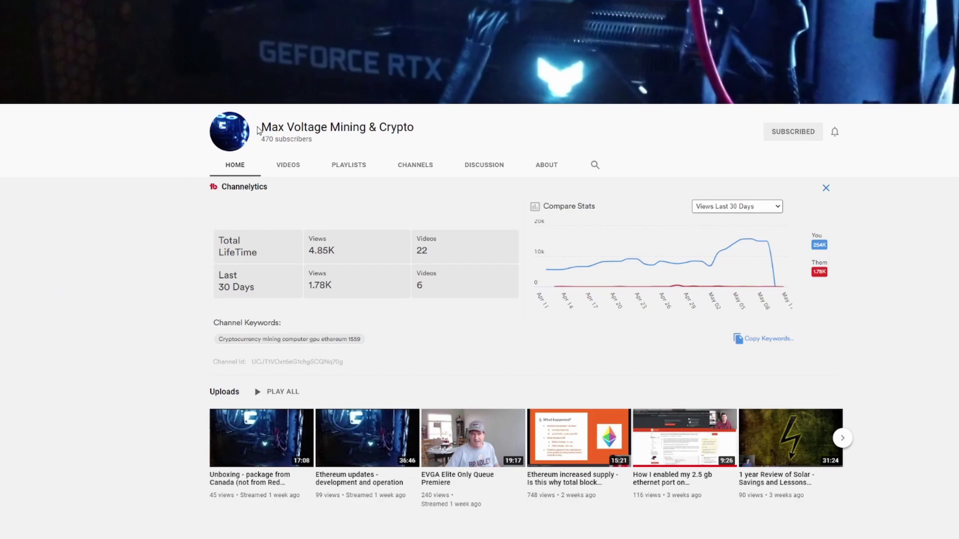
Step: Scroll the Max Voltage channel home page down to its Uploads videos
drag(259, 127, 385, 126)
click(351, 142)
scroll(149, 370, down, 1)
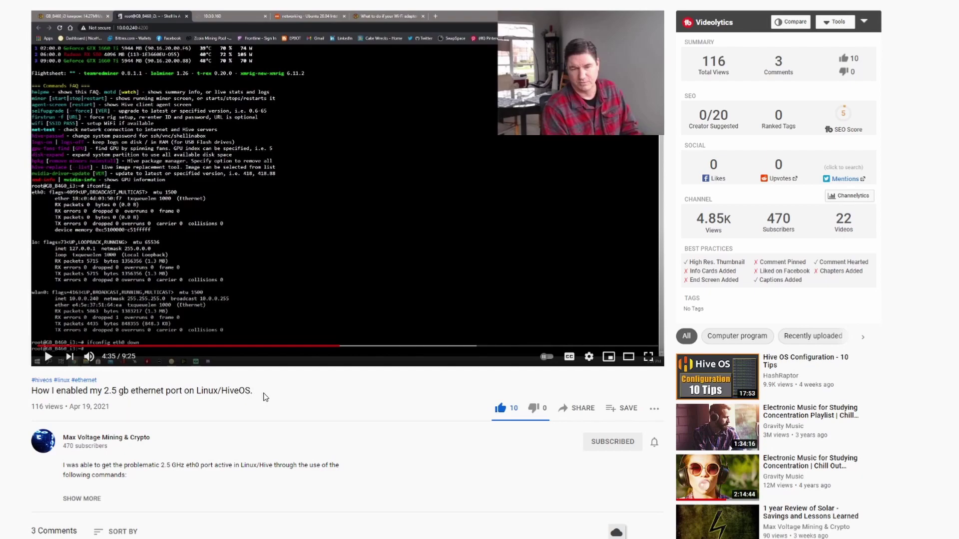
Step: Play the 2.5 gb ethernet port video full screen
drag(265, 397, 33, 394)
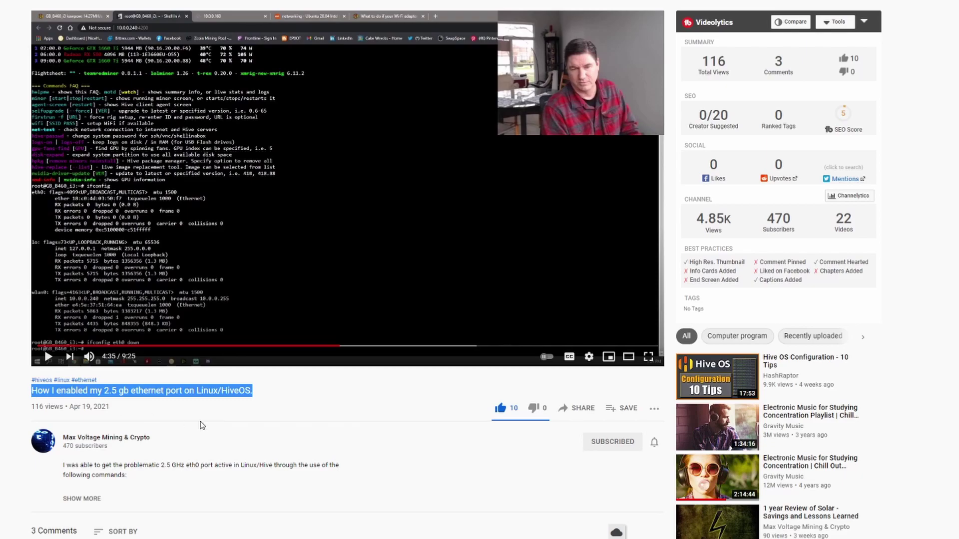
click(648, 357)
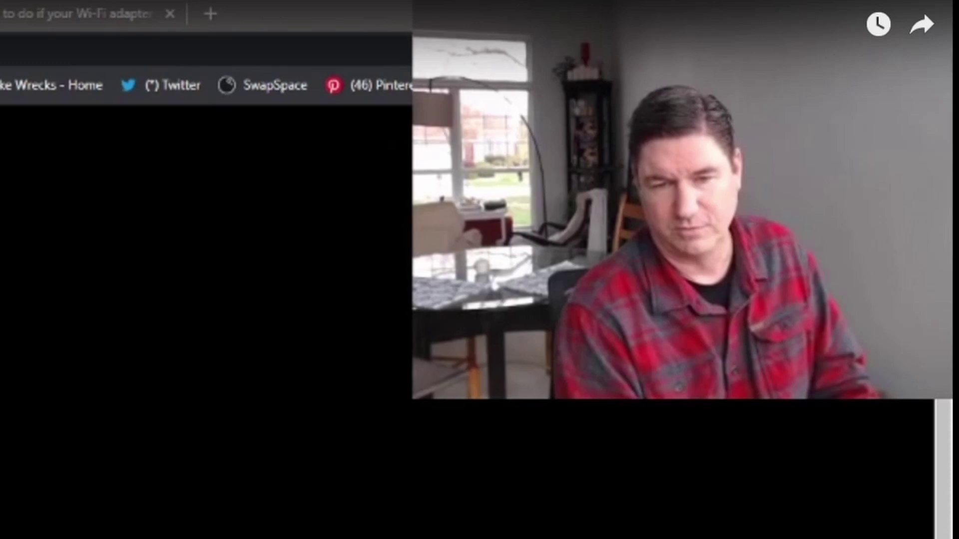
click(687, 258)
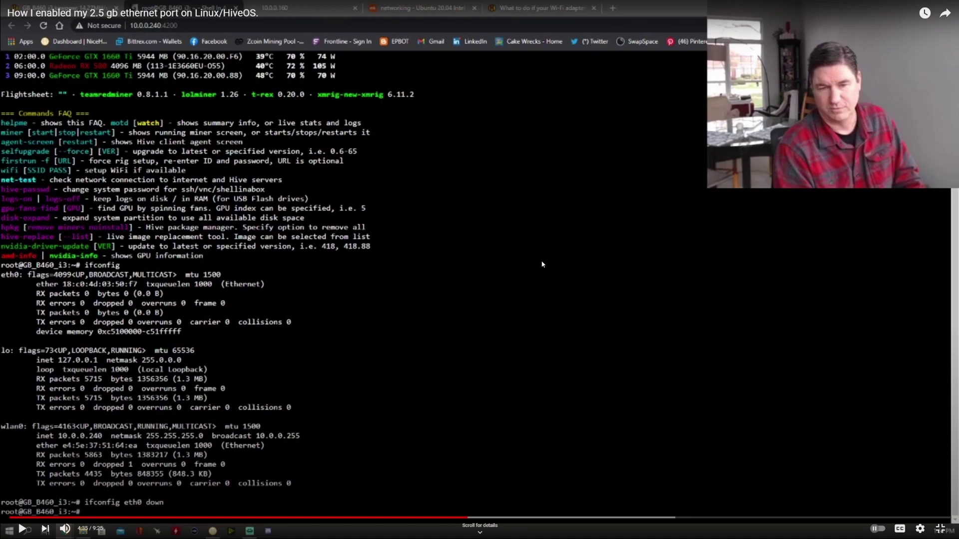
Step: Exit full screen, visit the Max Voltage channel page, then return to Havok's Hive OS overview
key(Escape)
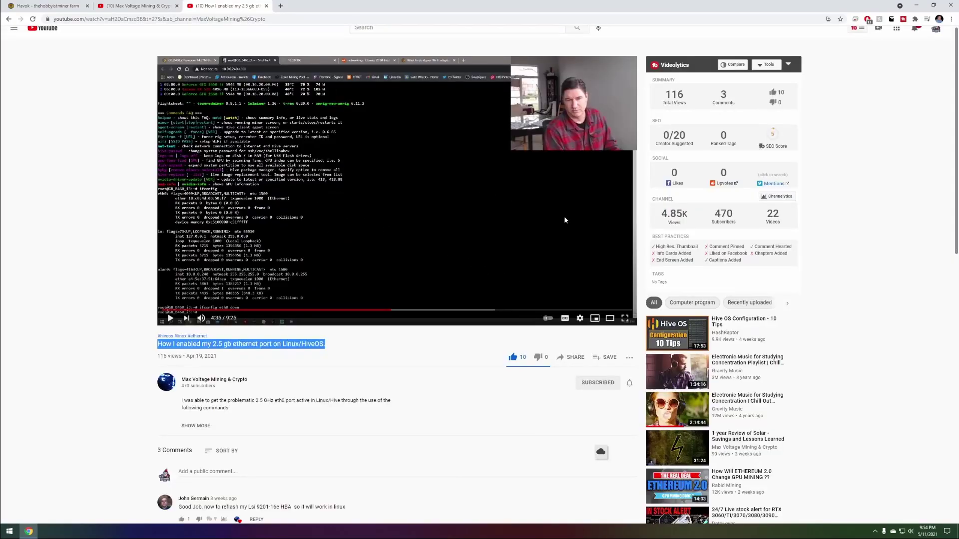
click(126, 5)
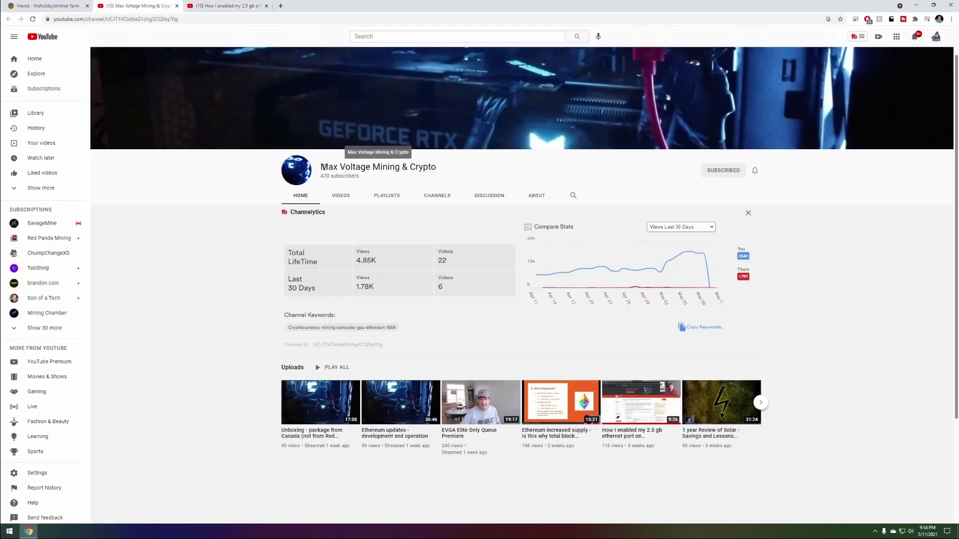
drag(323, 167, 451, 169)
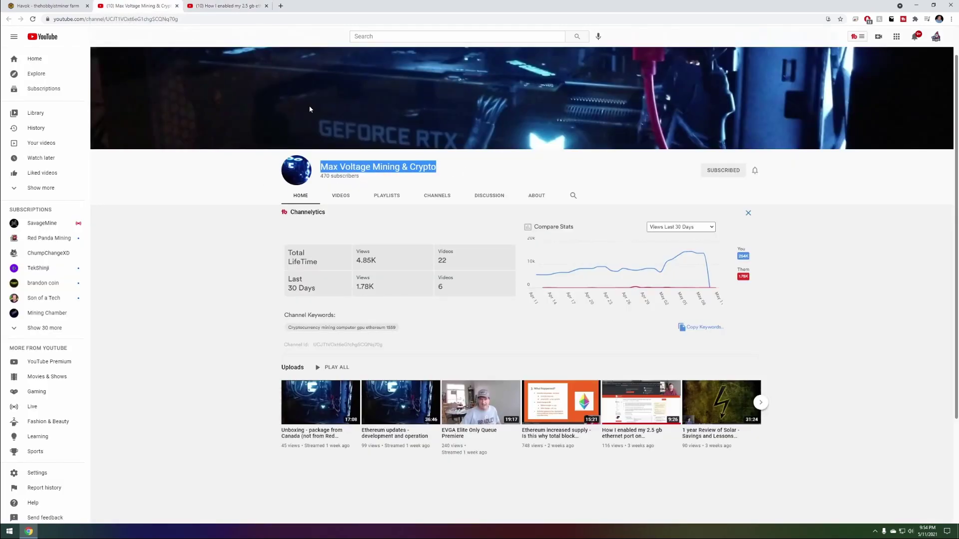
click(59, 6)
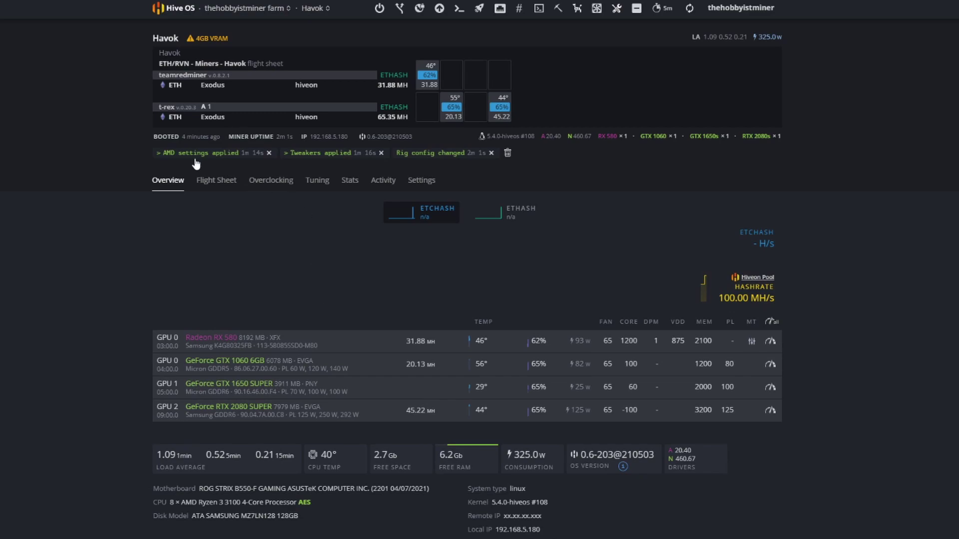
Step: Open Havok's applied ETH/RVN - Miners - Havok flight sheet in edit mode
click(219, 181)
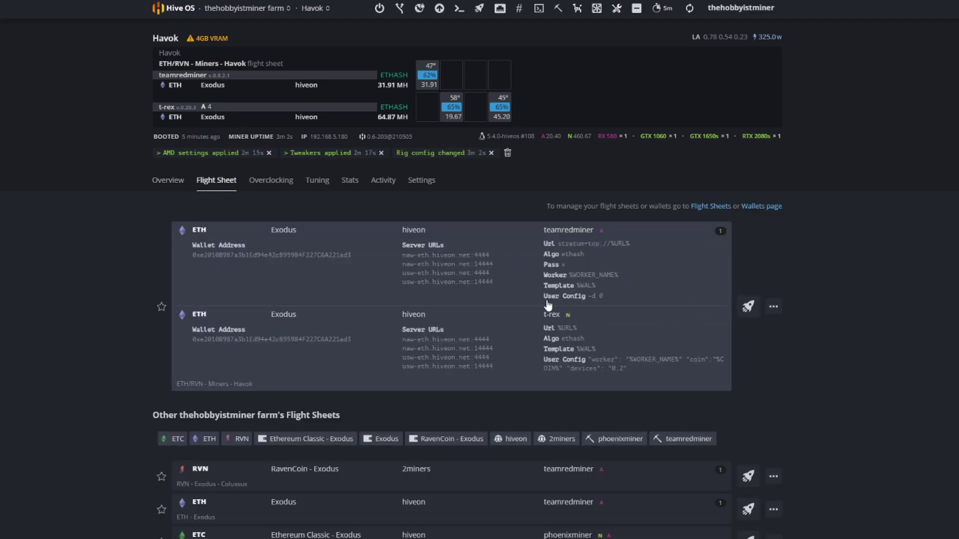
click(773, 307)
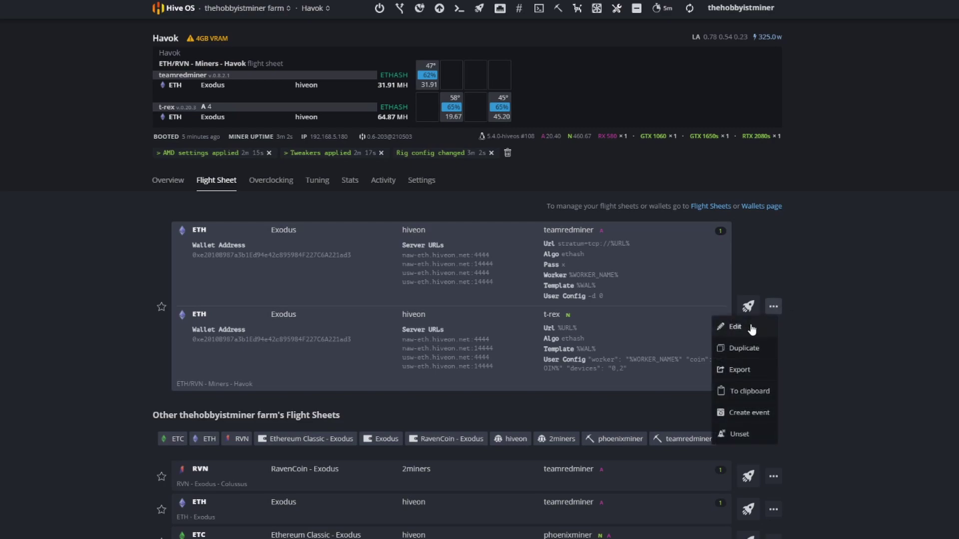
click(737, 326)
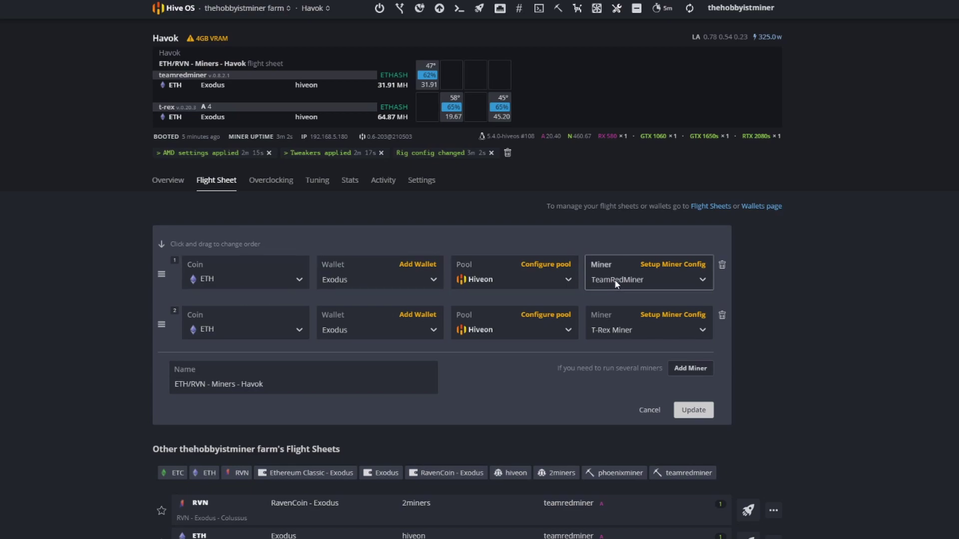
Step: Inspect TeamRedMiner's miner config and its -d 0 extra argument, closing it unchanged
click(665, 266)
triple_click(329, 388)
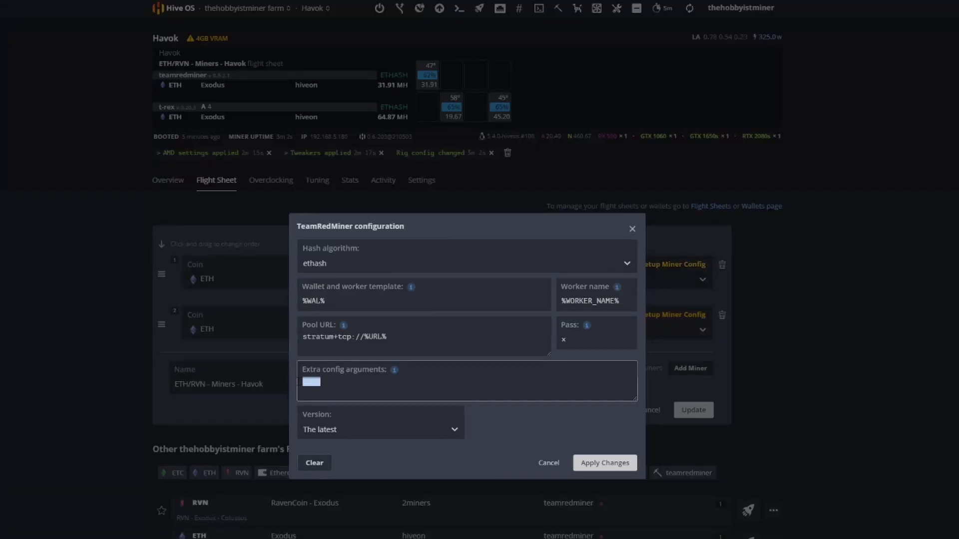
click(328, 382)
triple_click(319, 383)
click(319, 383)
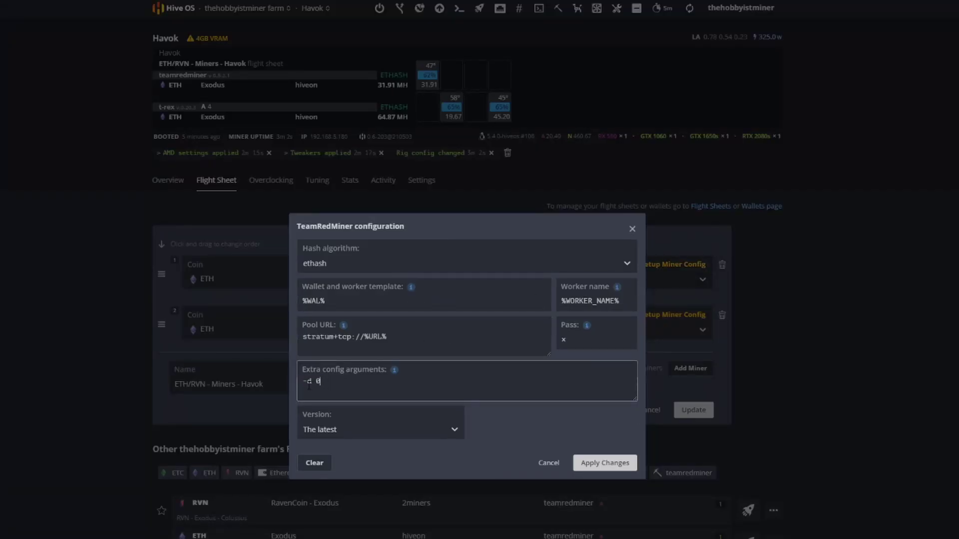
click(633, 229)
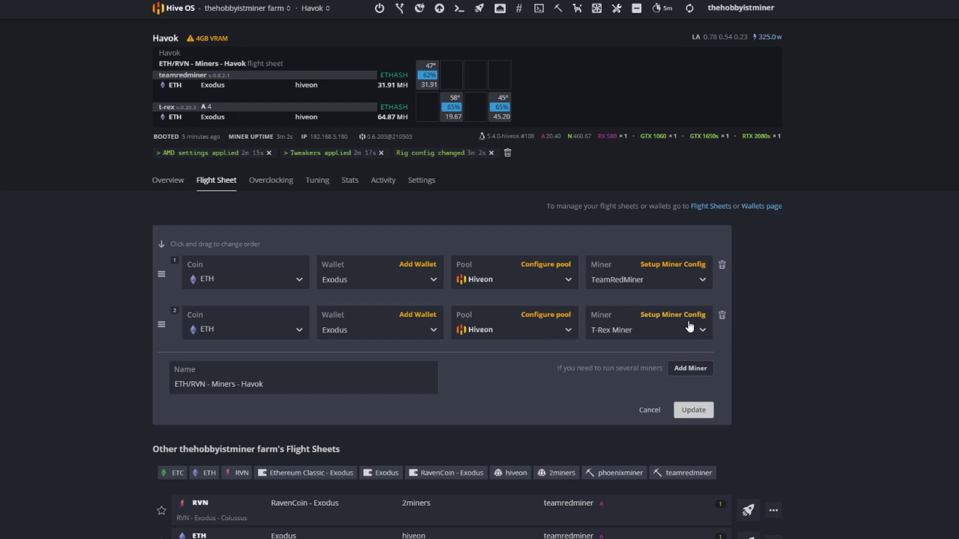
Step: Check T-Rex Miner's devices value 0,2, close its config and cancel the flight sheet edit
click(662, 314)
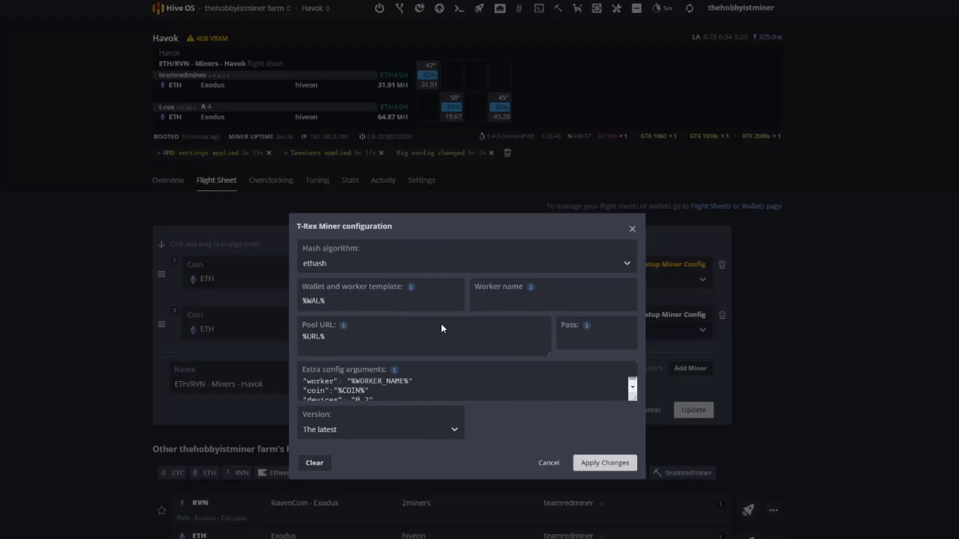
scroll(379, 385, down, 1)
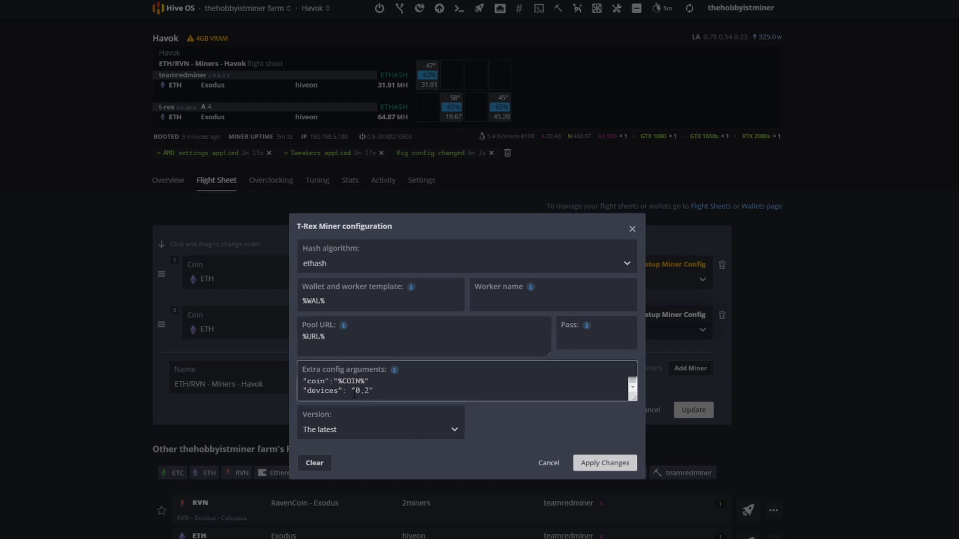
drag(353, 394, 369, 393)
click(549, 463)
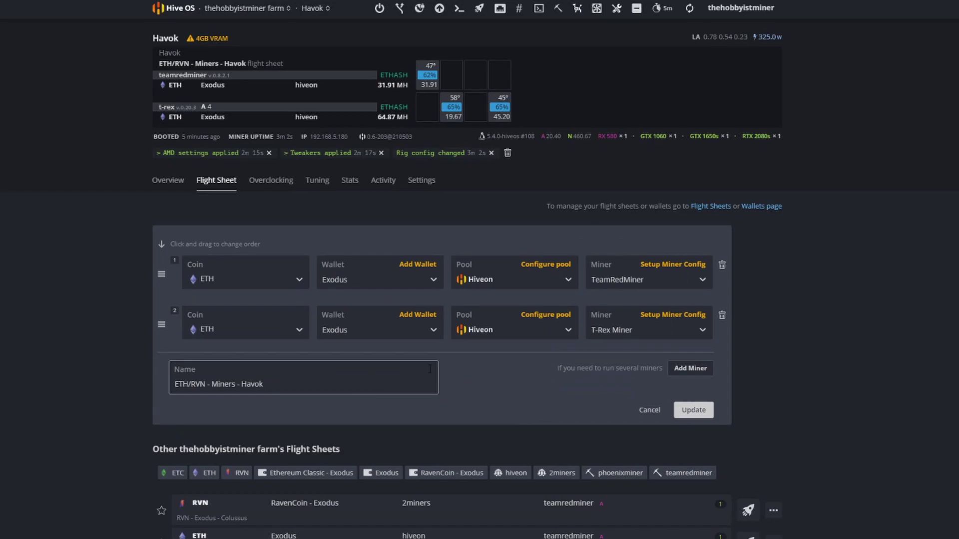
click(652, 410)
Step: View Havok's per-GPU hashrate overview, then return to the Farms dashboard
click(158, 181)
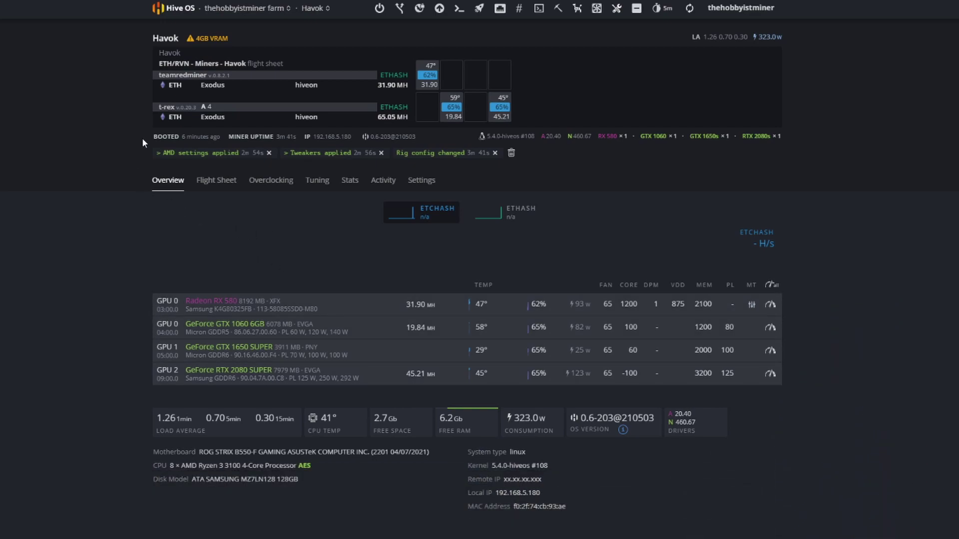
click(177, 8)
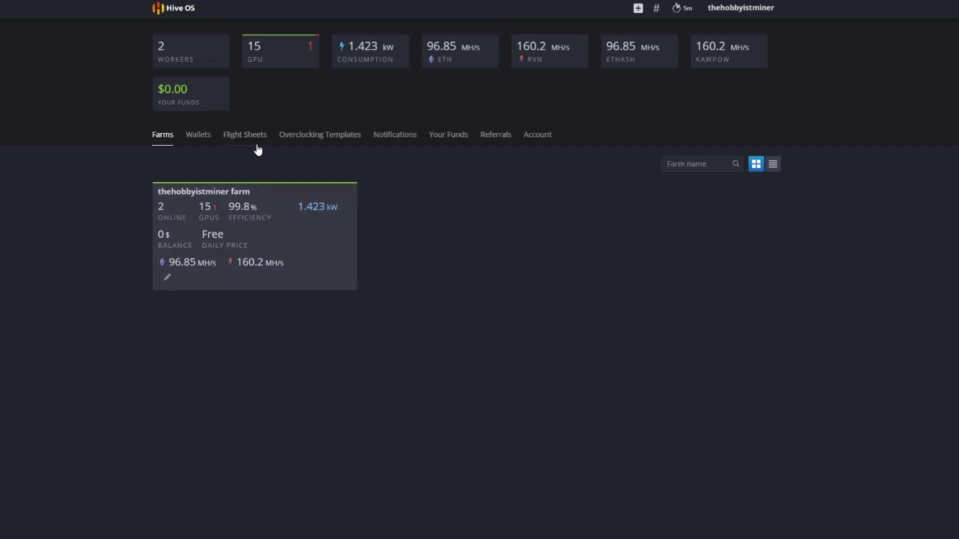
Step: Open the thehobbyistminer farm's Workers list and go to Havok's worker page
click(322, 264)
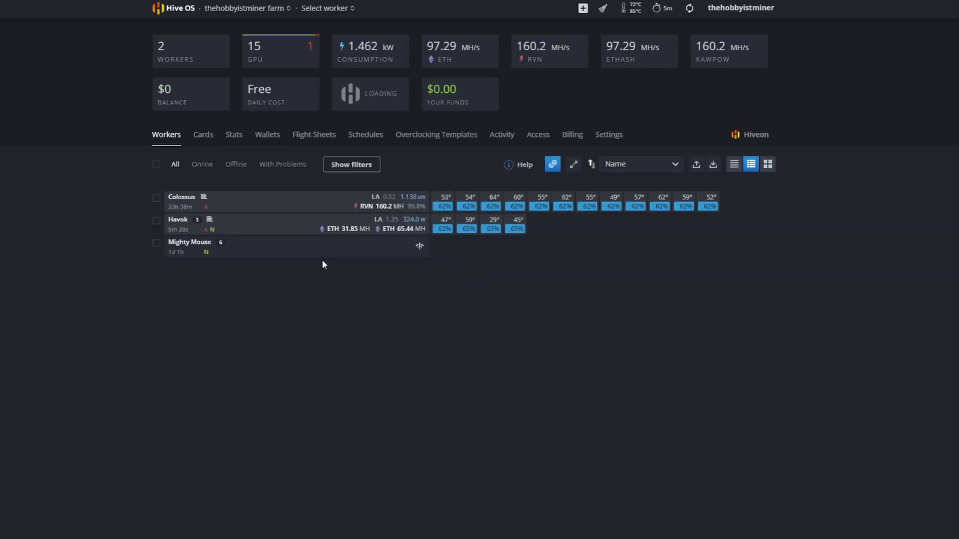
click(179, 222)
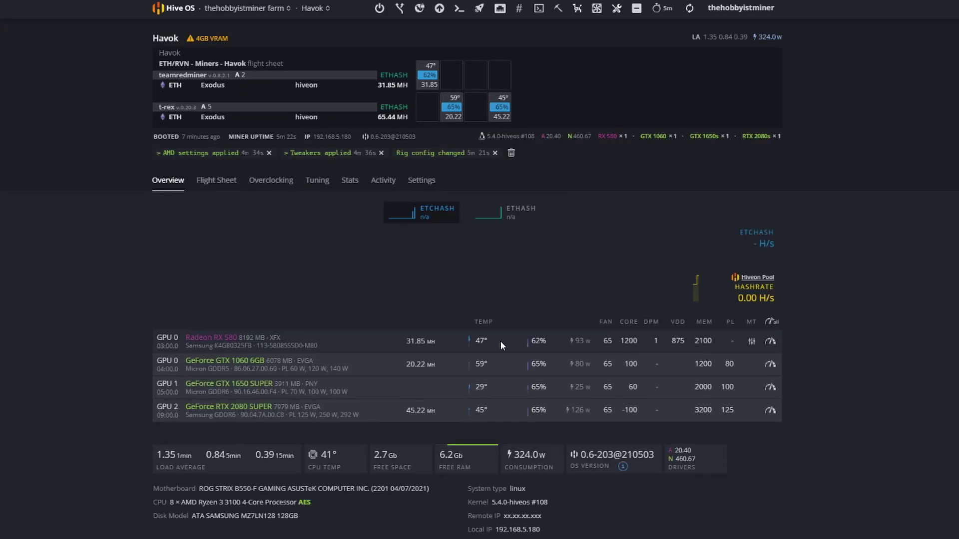